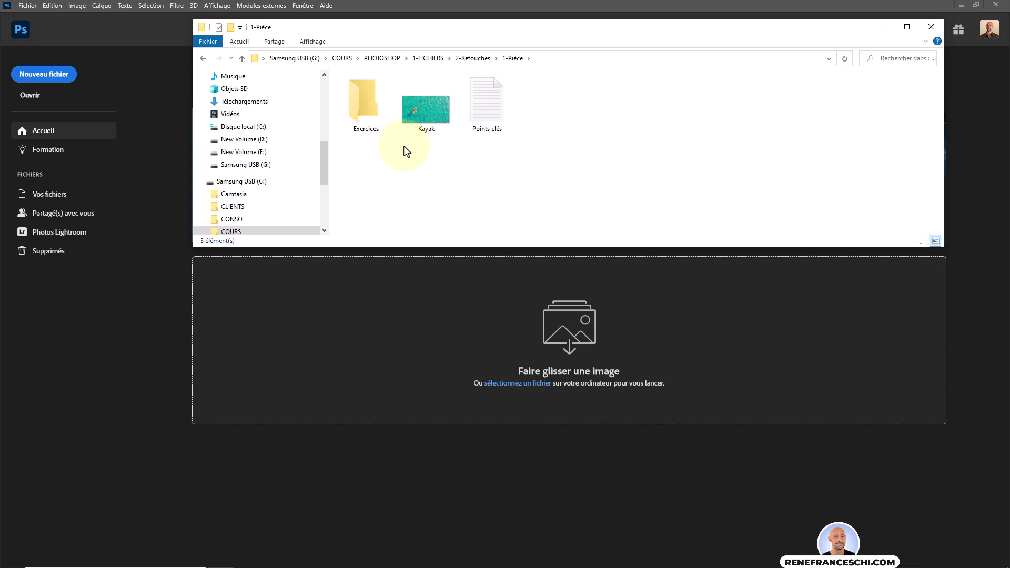
- Open the Kayak image from the 1-Pièce folder and duplicate its background layer
{"action": "left_click_drag", "start_coordinate": [425, 110], "coordinate": [551, 334]}
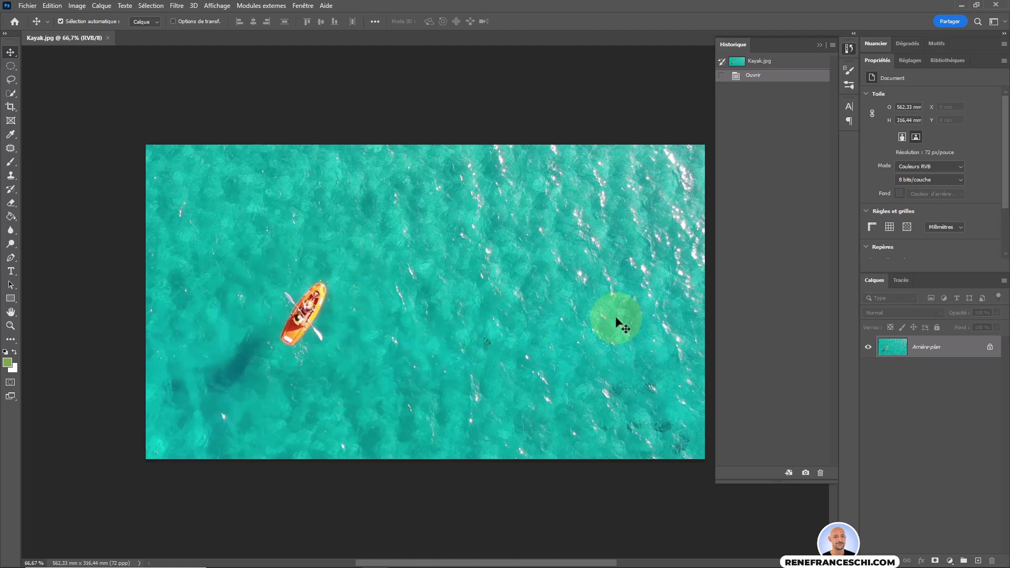
{"action": "right_click", "coordinate": [956, 349]}
{"action": "left_click", "coordinate": [942, 366]}
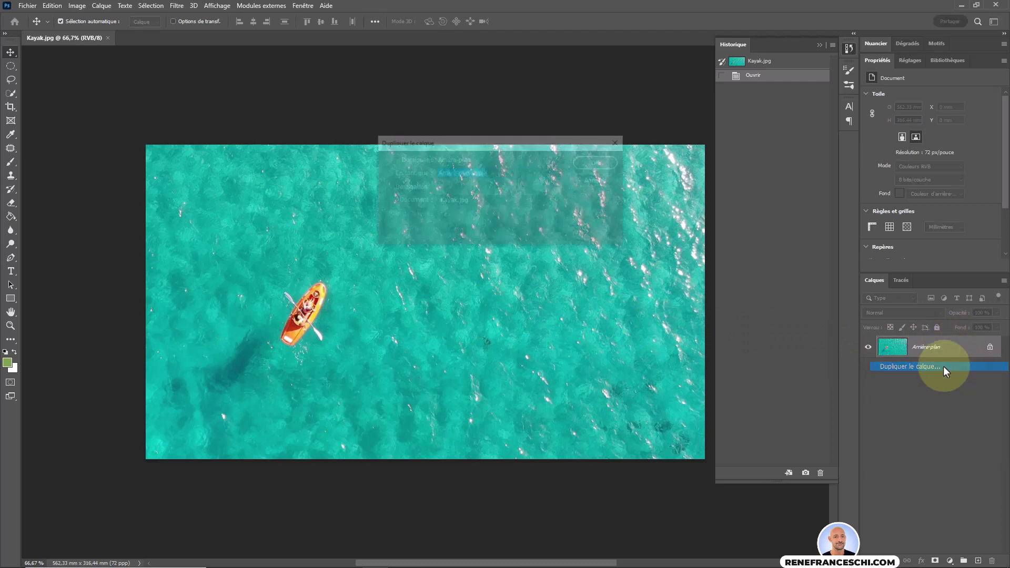
{"action": "left_click", "coordinate": [598, 162]}
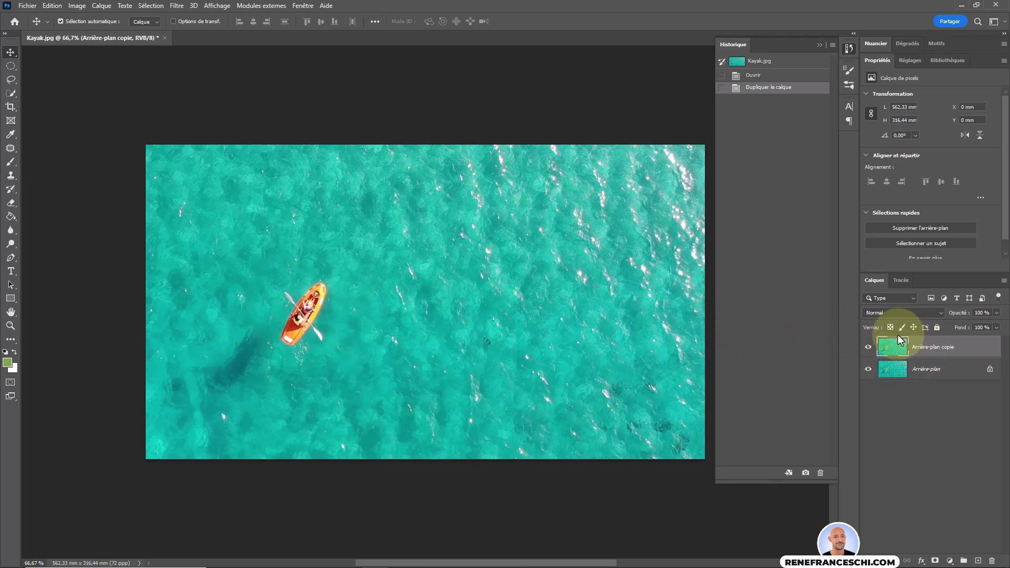
{"action": "left_click_drag", "start_coordinate": [888, 351], "coordinate": [329, 336]}
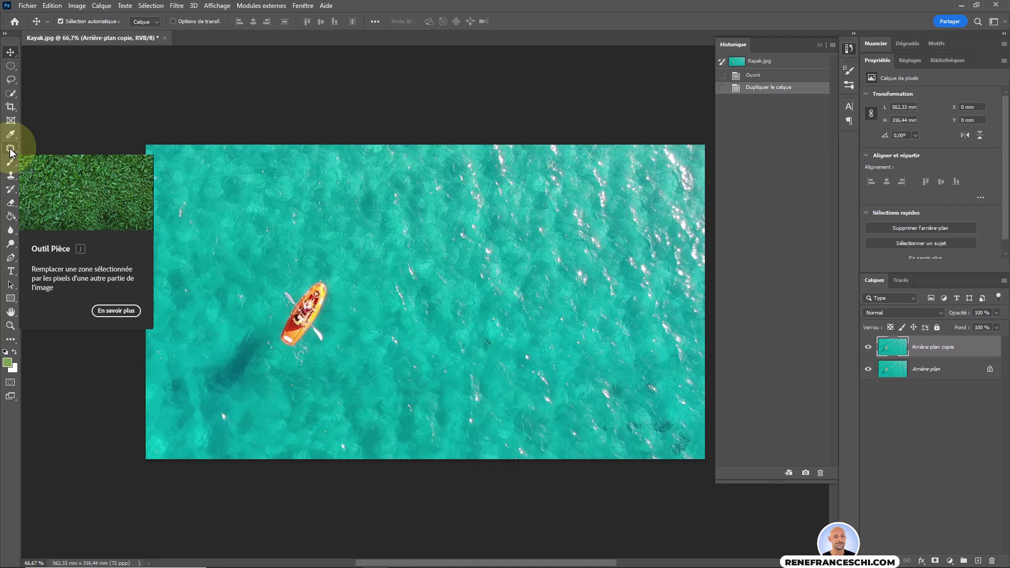
- Choose the Spot Healing Brush (Correcteur localisé), and switch from it to the Patch tool (Outil Pièce)
{"action": "left_click", "coordinate": [10, 151]}
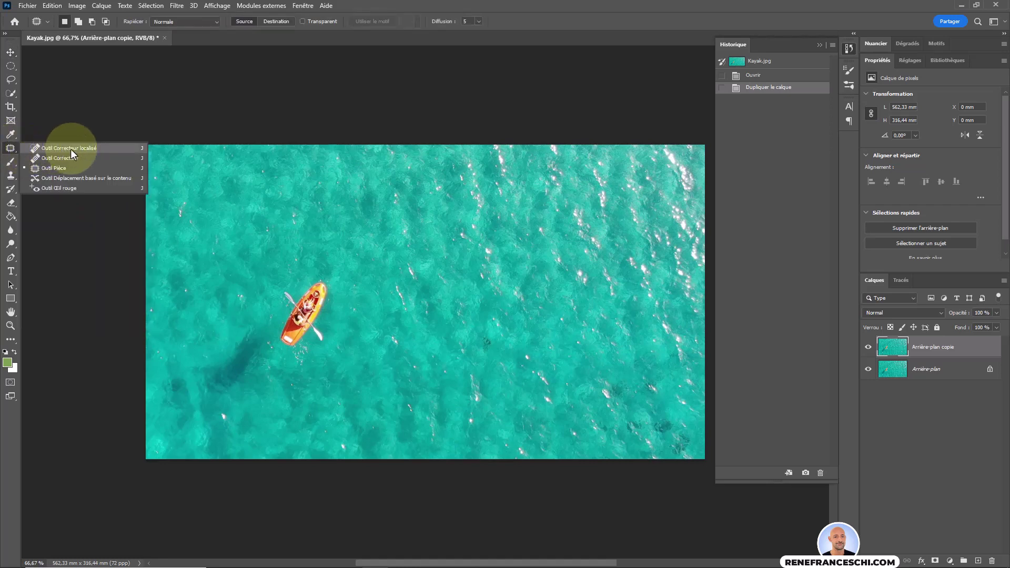
{"action": "left_click", "coordinate": [37, 149]}
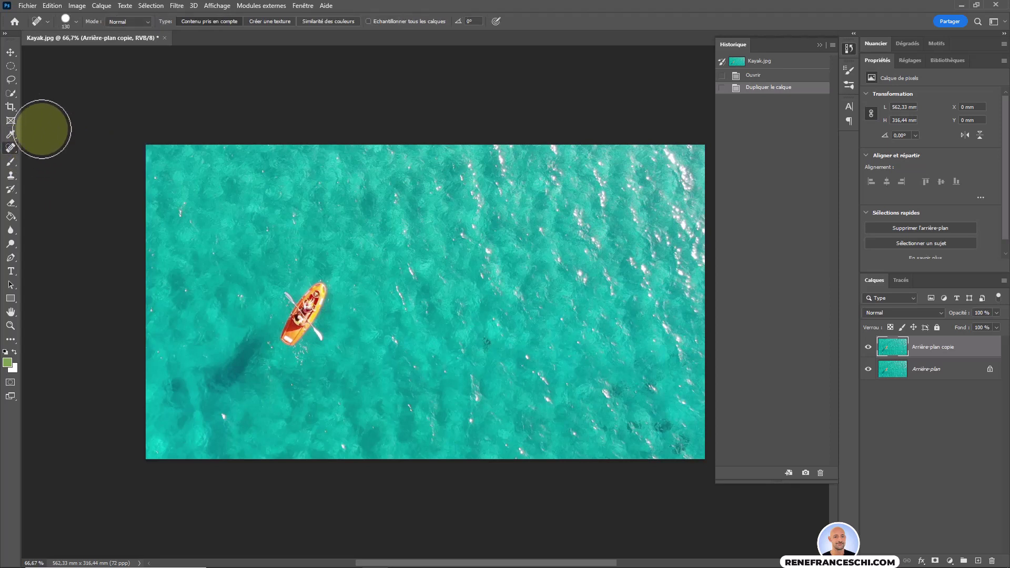
{"action": "right_click", "coordinate": [11, 149]}
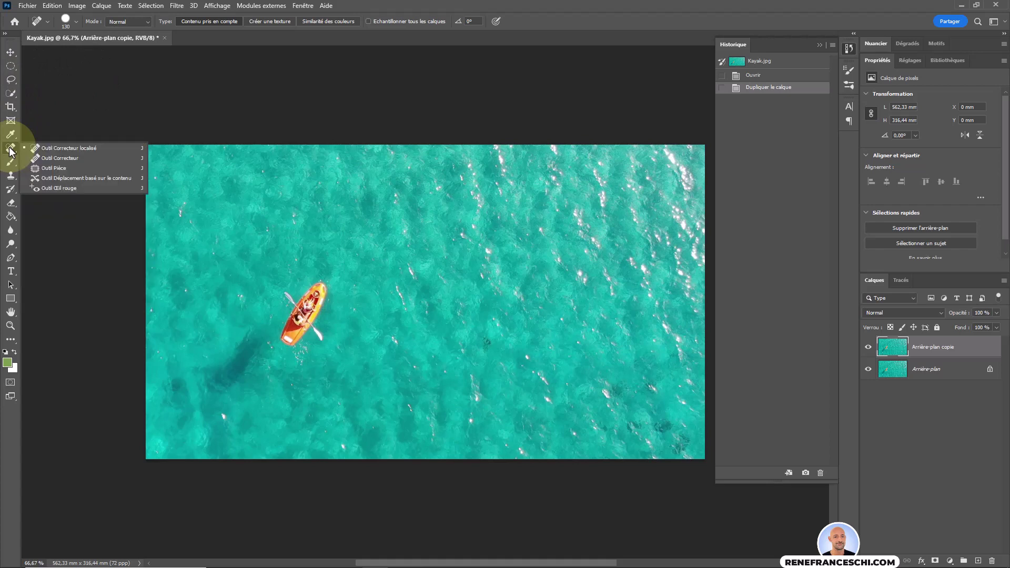
{"action": "left_click", "coordinate": [58, 169]}
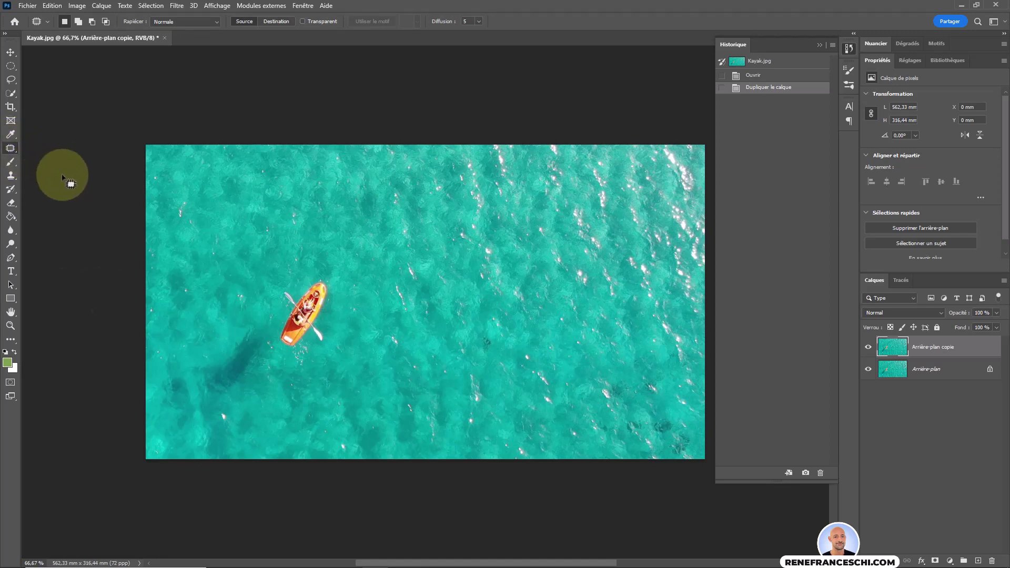
- Search the built-in help for "pièce" and activate the Patch tool (Outil Pièce) from the results
{"action": "left_click", "coordinate": [977, 22]}
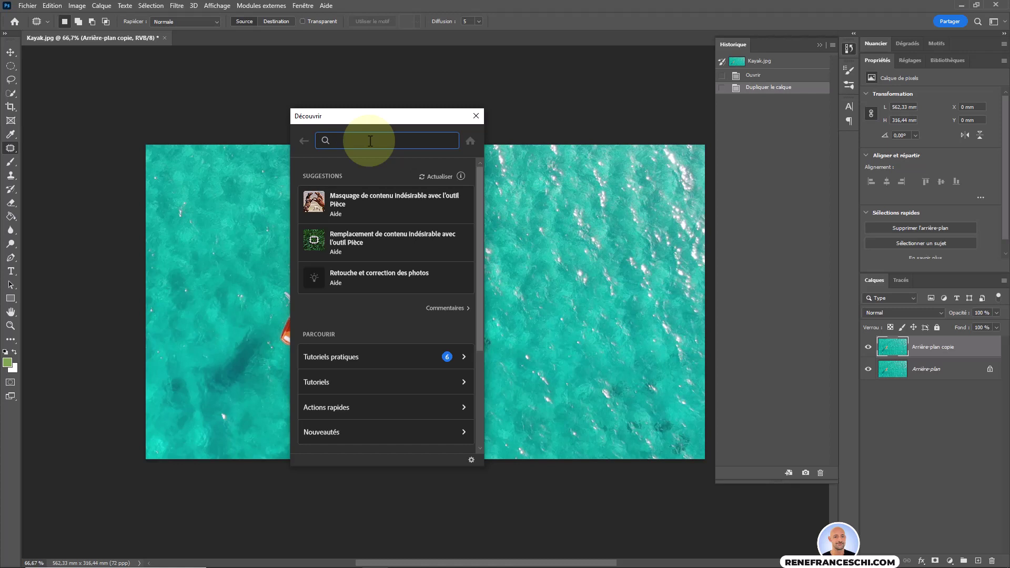
{"action": "type", "text": "pièce"}
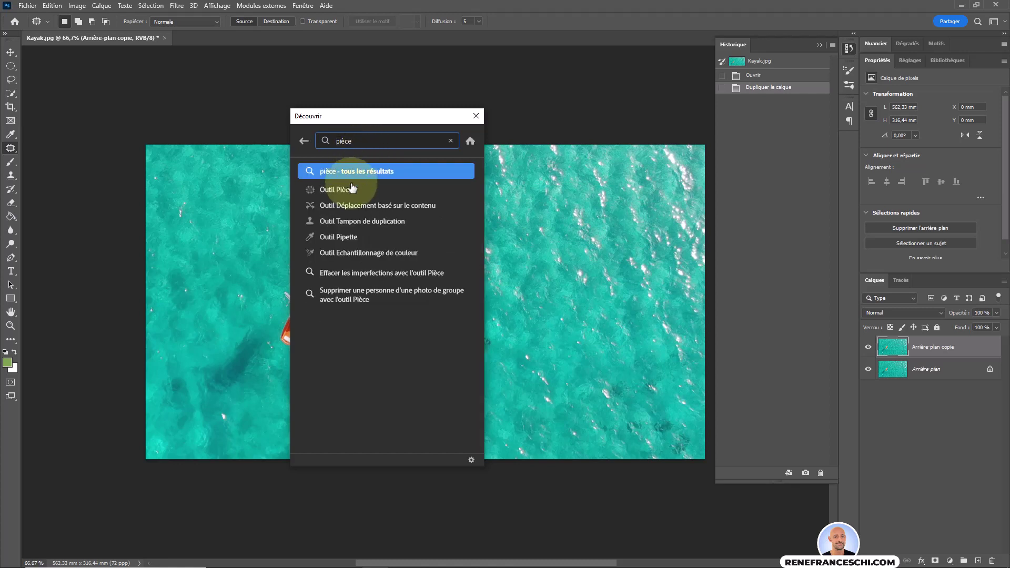
{"action": "mouse_move", "coordinate": [360, 194]}
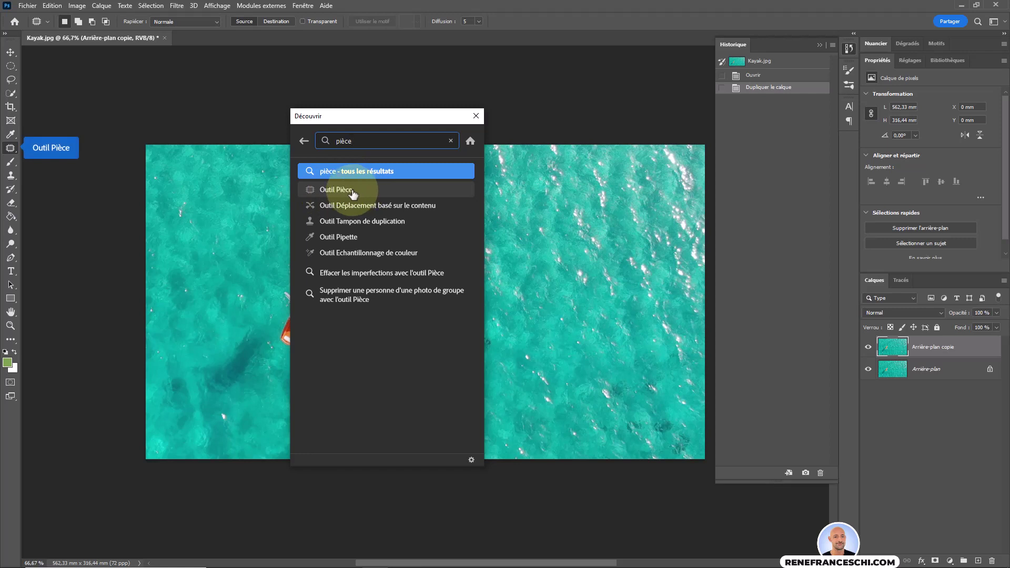
{"action": "left_click", "coordinate": [350, 193]}
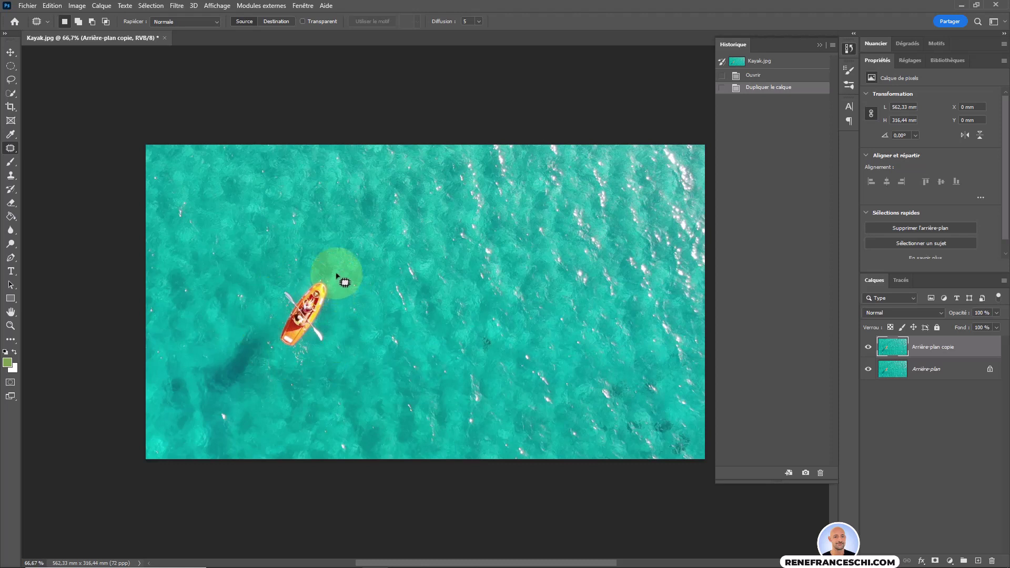
- Outline the kayak with a Patch selection about 73 × 99 mm, replace it with clear water from its upper left, and deselect
{"action": "left_click_drag", "start_coordinate": [335, 272], "coordinate": [287, 275]}
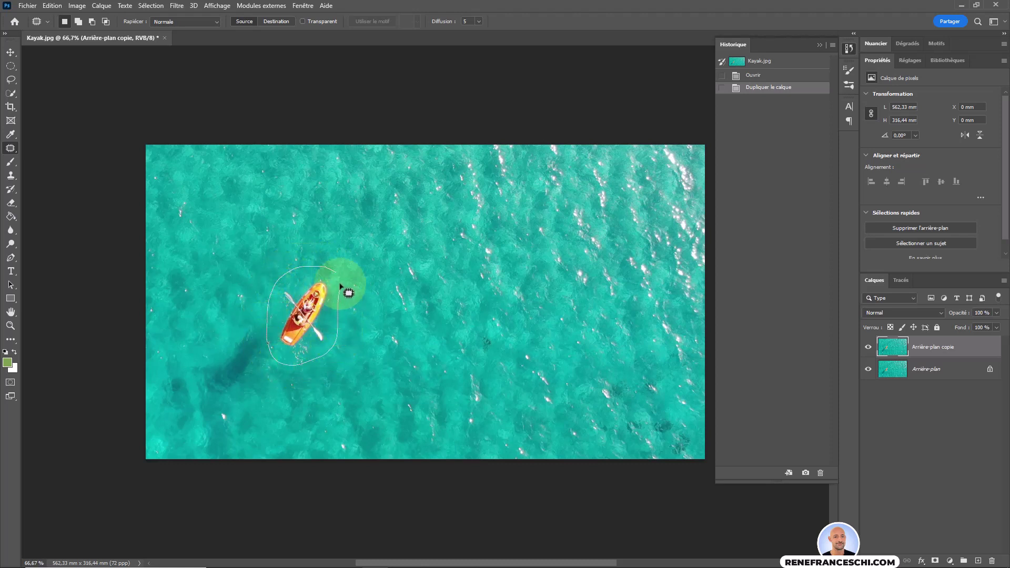
{"action": "left_click_drag", "start_coordinate": [330, 273], "coordinate": [331, 270]}
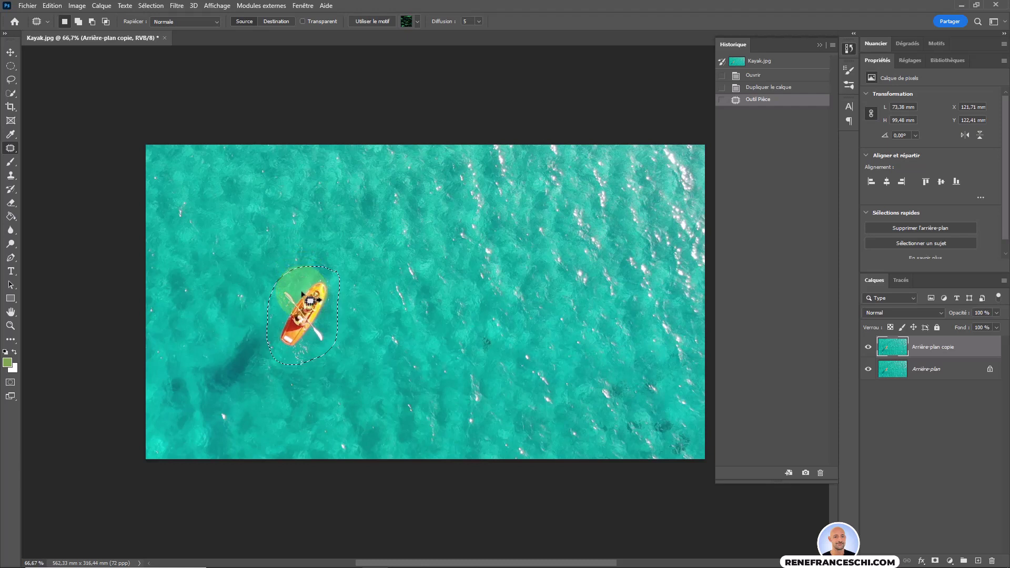
{"action": "left_click_drag", "start_coordinate": [303, 291], "coordinate": [235, 212]}
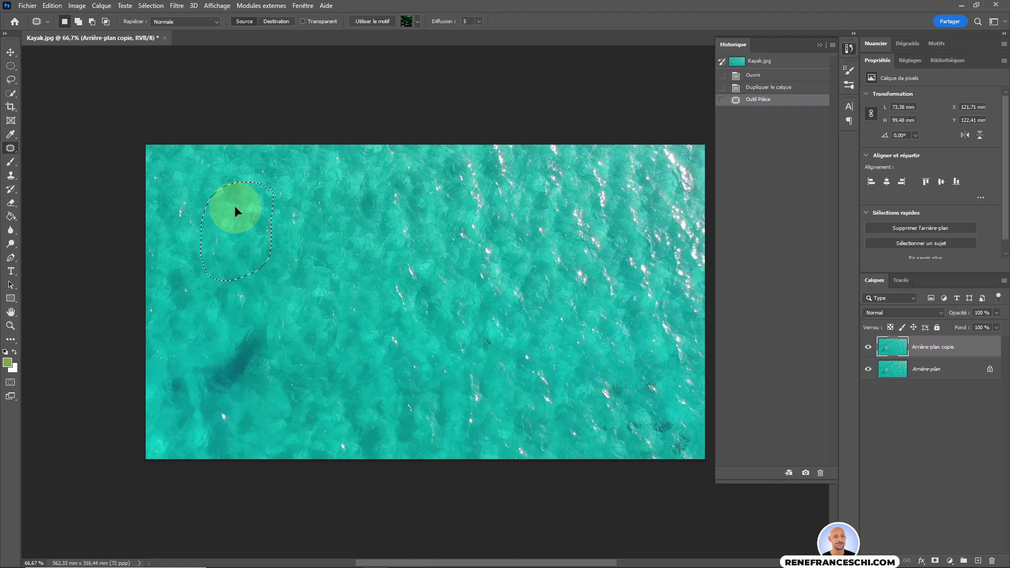
{"action": "mouse_move", "coordinate": [235, 206]}
{"action": "left_mouse_down"}
{"action": "mouse_move", "coordinate": [230, 221]}
{"action": "mouse_move", "coordinate": [239, 210]}
{"action": "mouse_move", "coordinate": [229, 210]}
{"action": "left_mouse_up"}
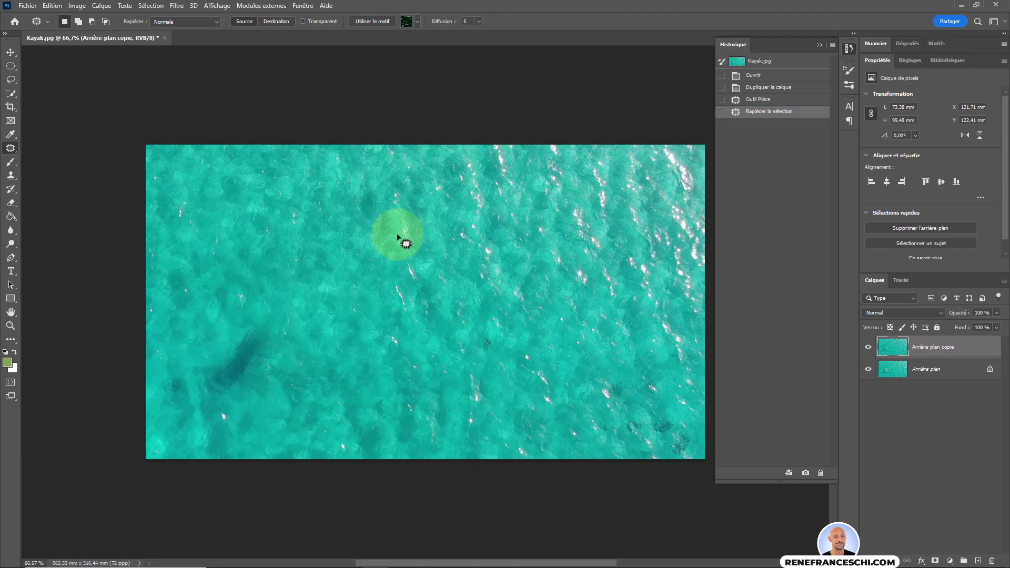
{"action": "left_click", "coordinate": [401, 237]}
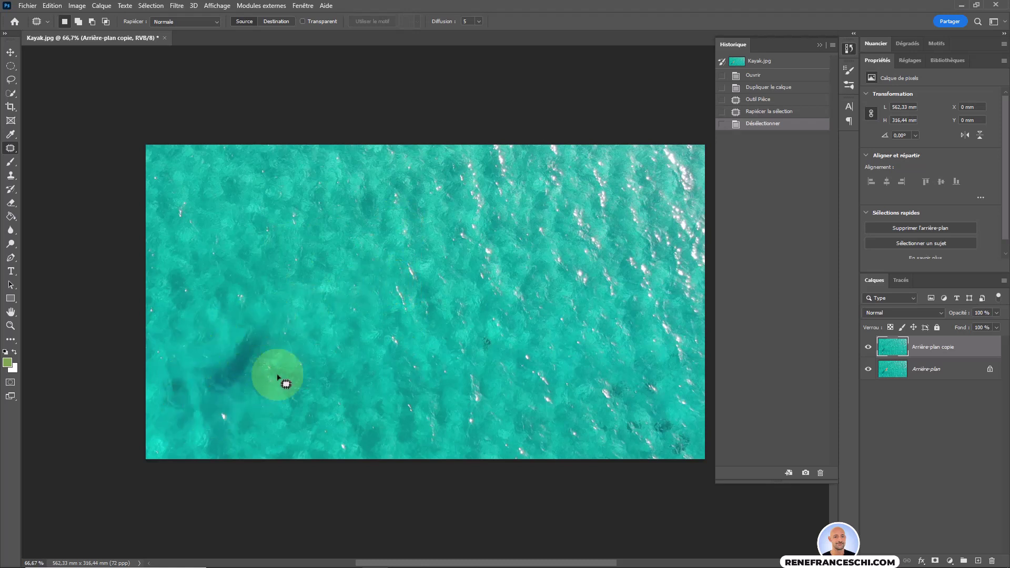
- Patch the kayak's shadow with a selection about 101 × 97 mm, redo the patch using clear water from above, and deselect
{"action": "mouse_move", "coordinate": [244, 318]}
{"action": "left_mouse_down"}
{"action": "mouse_move", "coordinate": [193, 371]}
{"action": "mouse_move", "coordinate": [194, 401]}
{"action": "mouse_move", "coordinate": [243, 400]}
{"action": "mouse_move", "coordinate": [279, 371]}
{"action": "mouse_move", "coordinate": [286, 327]}
{"action": "mouse_move", "coordinate": [270, 317]}
{"action": "mouse_move", "coordinate": [237, 349]}
{"action": "mouse_move", "coordinate": [240, 335]}
{"action": "mouse_move", "coordinate": [272, 281]}
{"action": "mouse_move", "coordinate": [303, 267]}
{"action": "mouse_move", "coordinate": [326, 273]}
{"action": "mouse_move", "coordinate": [336, 255]}
{"action": "mouse_move", "coordinate": [317, 266]}
{"action": "mouse_move", "coordinate": [311, 261]}
{"action": "mouse_move", "coordinate": [324, 258]}
{"action": "mouse_move", "coordinate": [297, 238]}
{"action": "mouse_move", "coordinate": [239, 248]}
{"action": "left_mouse_up"}
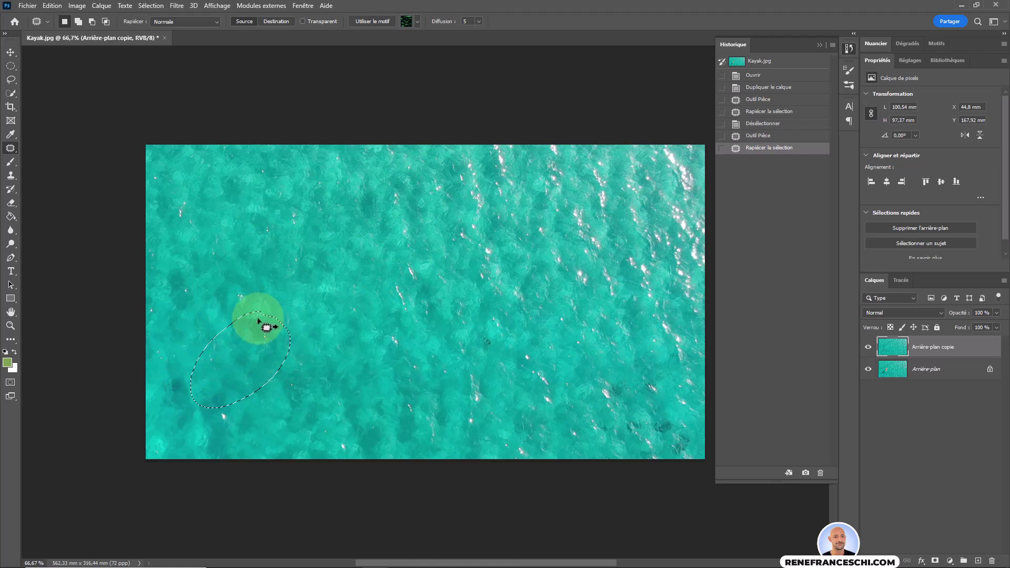
{"action": "key", "text": "ctrl+z"}
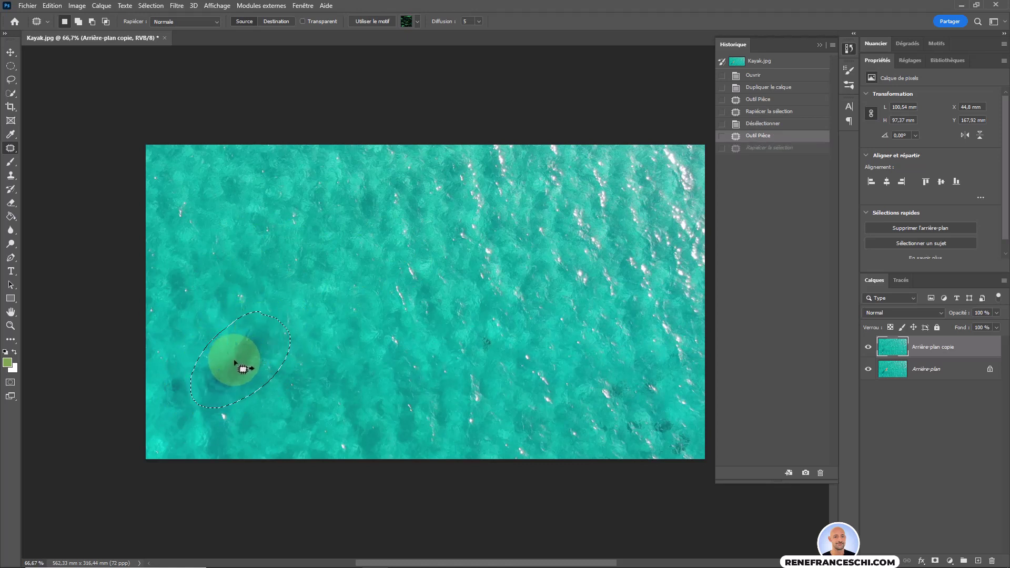
{"action": "left_click_drag", "start_coordinate": [242, 351], "coordinate": [258, 235]}
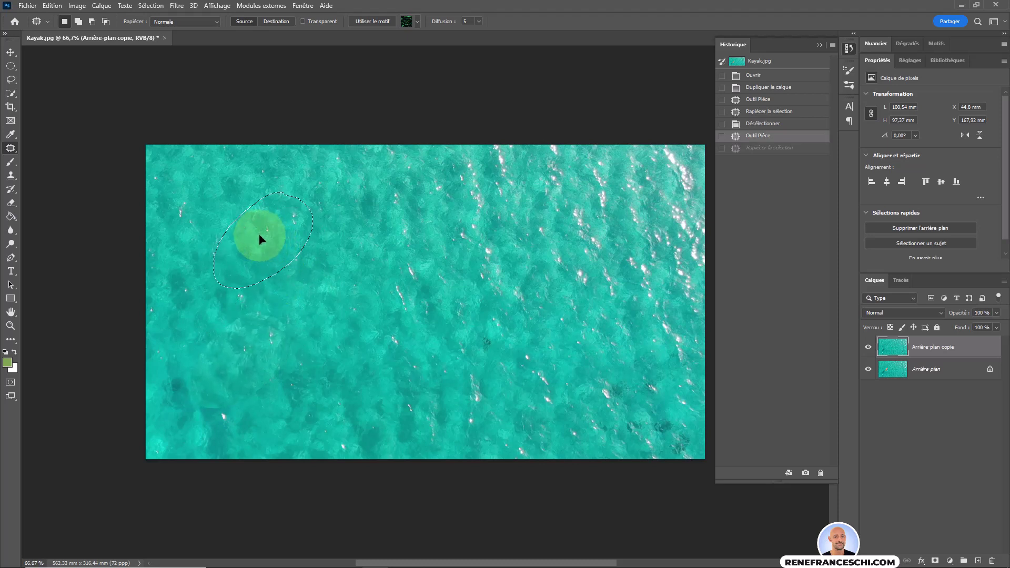
{"action": "key", "text": "ctrl+shift+z"}
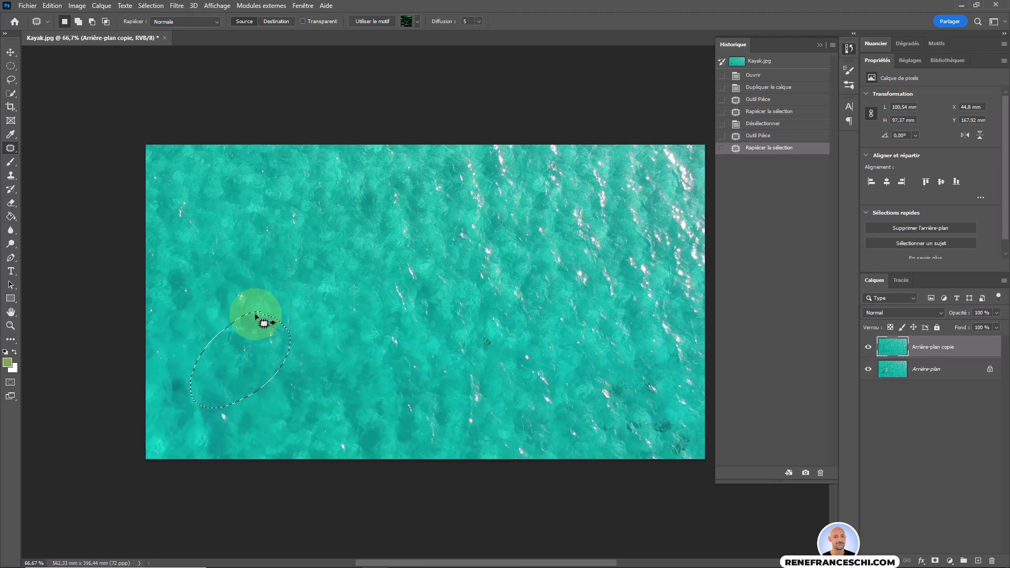
{"action": "key", "text": "ctrl+d"}
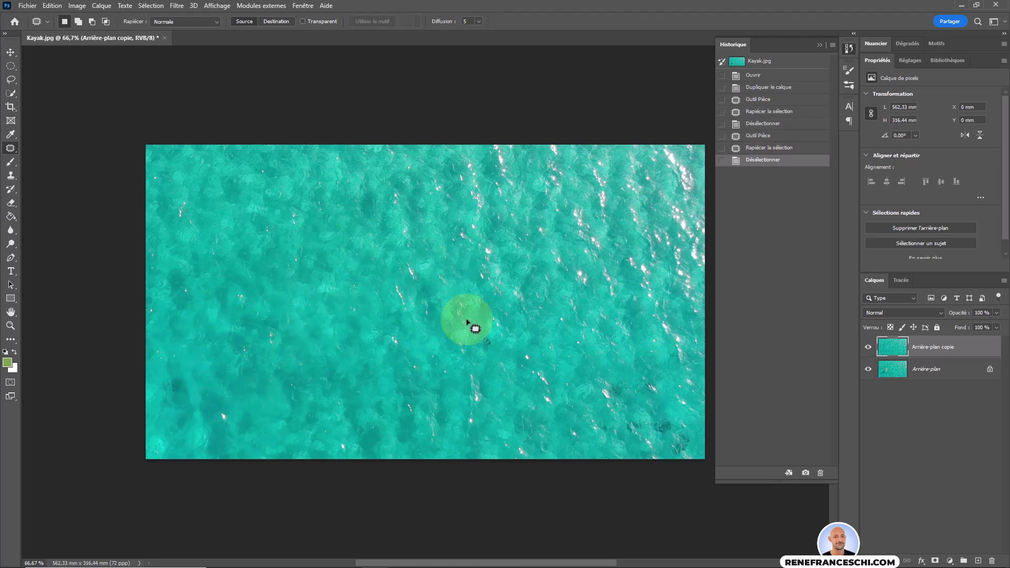
- Patch the small dark spot right of the image centre with nearby water, using a selection about 37 × 38 mm, and deselect
{"action": "mouse_move", "coordinate": [486, 334]}
{"action": "left_mouse_down"}
{"action": "mouse_move", "coordinate": [484, 365]}
{"action": "mouse_move", "coordinate": [500, 329]}
{"action": "mouse_move", "coordinate": [497, 343]}
{"action": "left_mouse_up"}
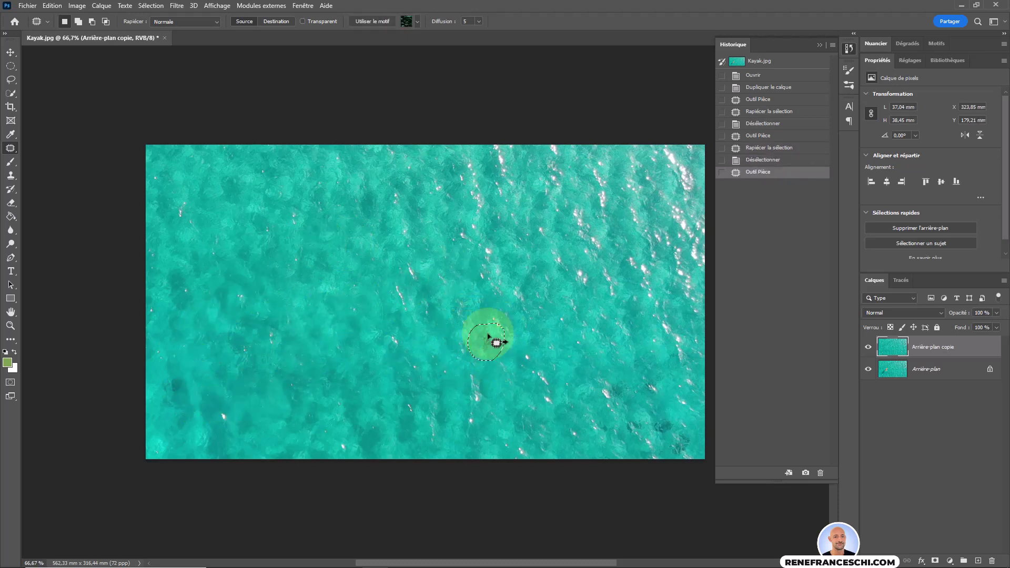
{"action": "left_click_drag", "start_coordinate": [421, 323], "coordinate": [487, 295]}
{"action": "key", "text": "ctrl+d"}
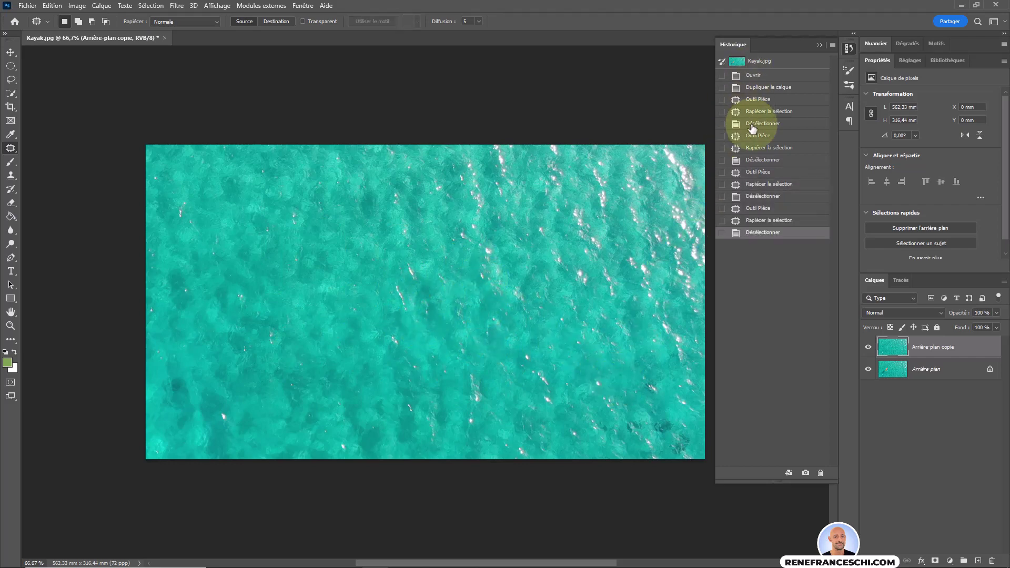
- Revert the image to its original Kayak.jpg snapshot, and patch the kayak with glittering water from the image's upper right
{"action": "left_click", "coordinate": [749, 235]}
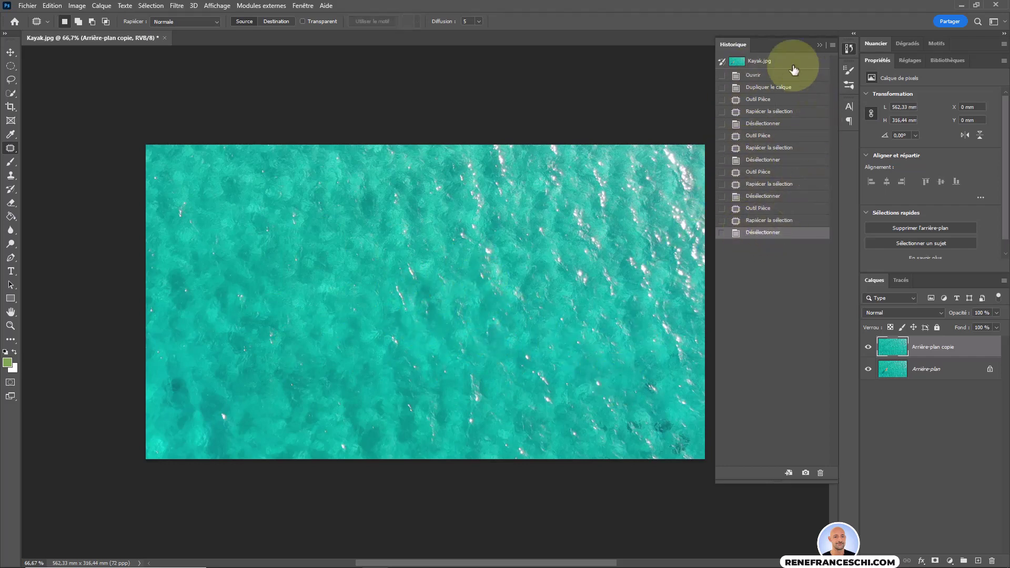
{"action": "left_click", "coordinate": [764, 62]}
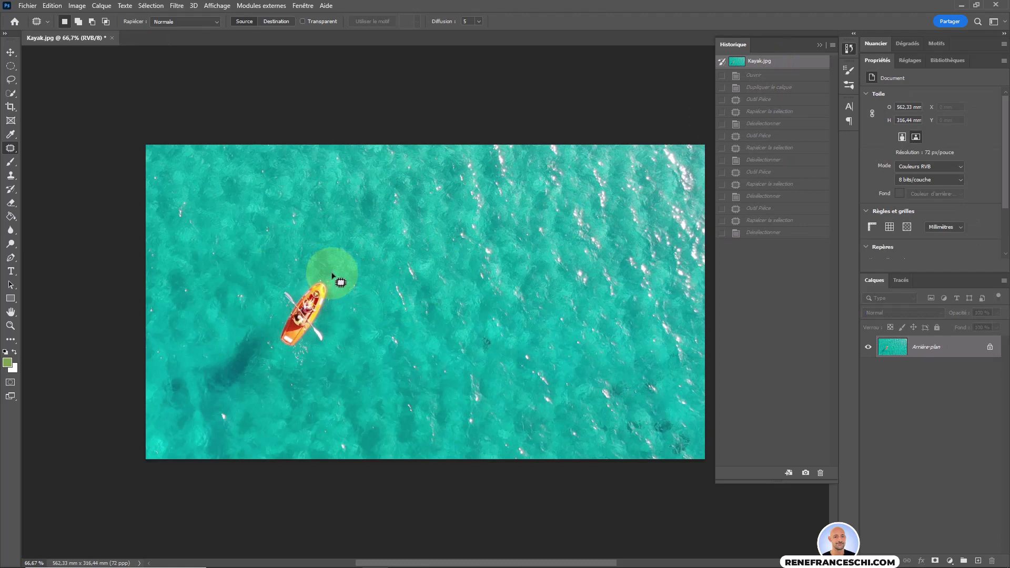
{"action": "mouse_move", "coordinate": [320, 270]}
{"action": "left_mouse_down"}
{"action": "mouse_move", "coordinate": [266, 293]}
{"action": "mouse_move", "coordinate": [275, 367]}
{"action": "mouse_move", "coordinate": [338, 338]}
{"action": "mouse_move", "coordinate": [279, 284]}
{"action": "mouse_move", "coordinate": [284, 297]}
{"action": "mouse_move", "coordinate": [345, 295]}
{"action": "mouse_move", "coordinate": [659, 220]}
{"action": "mouse_move", "coordinate": [645, 209]}
{"action": "mouse_move", "coordinate": [638, 216]}
{"action": "mouse_move", "coordinate": [647, 214]}
{"action": "left_mouse_up"}
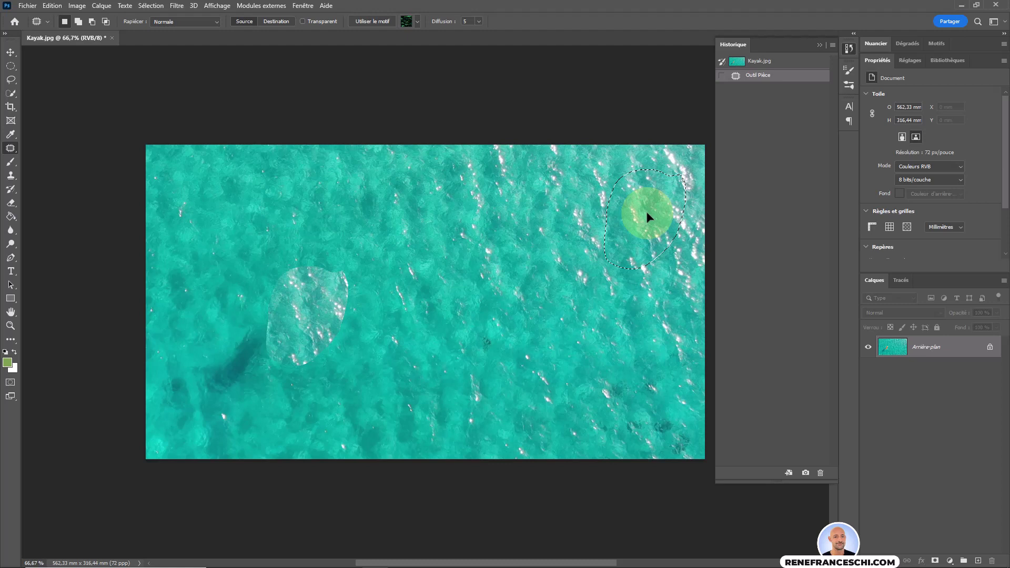
{"action": "left_click_drag", "start_coordinate": [646, 211], "coordinate": [646, 211]}
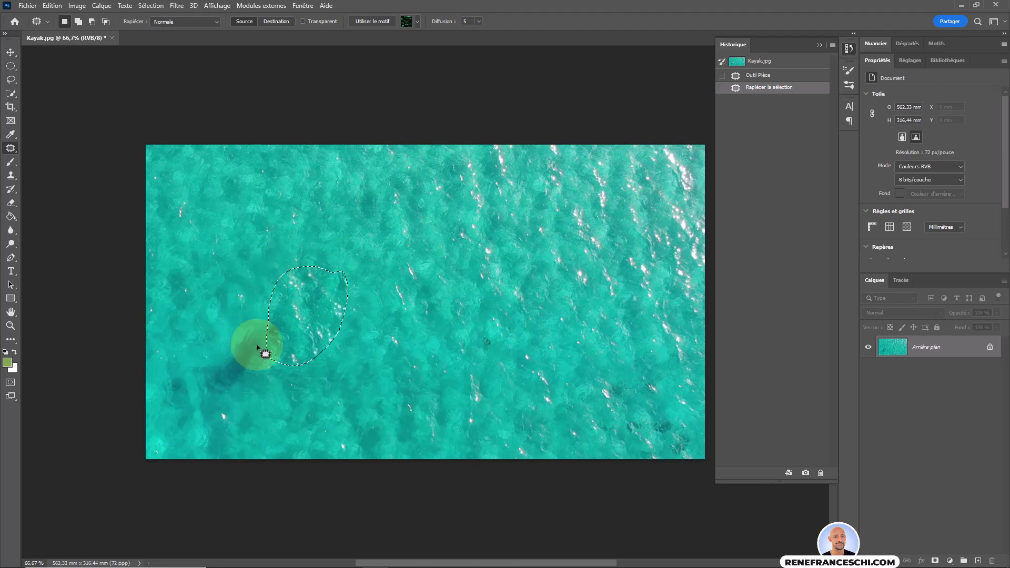
{"action": "left_click", "coordinate": [332, 218]}
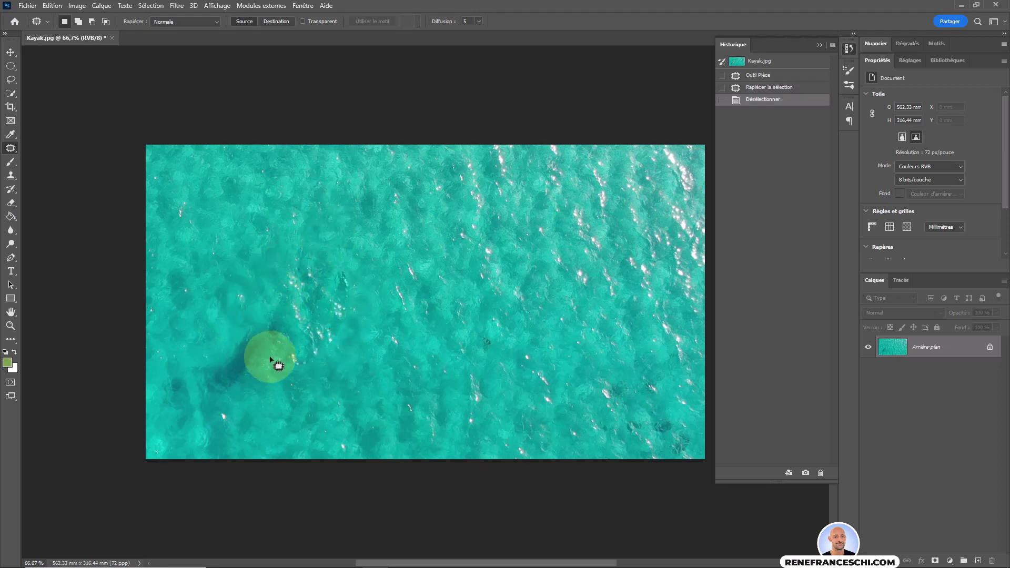